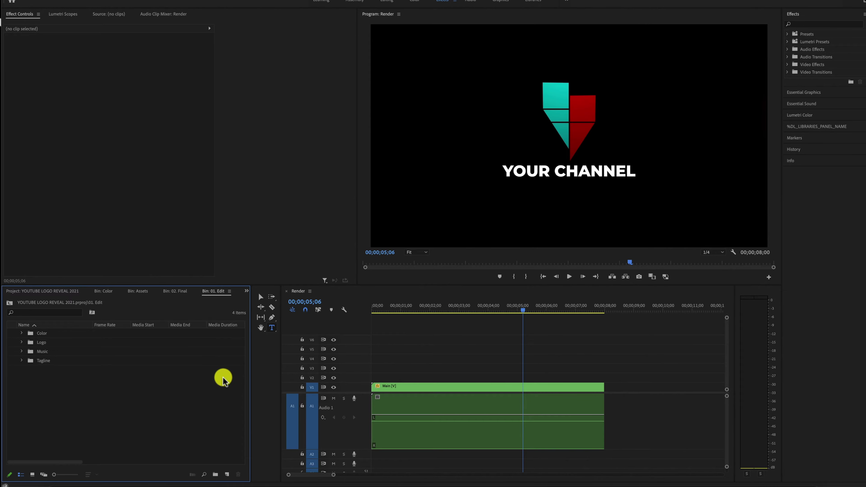
Step: Move the Render sequence playhead back to 00;00;00;00
click(381, 312)
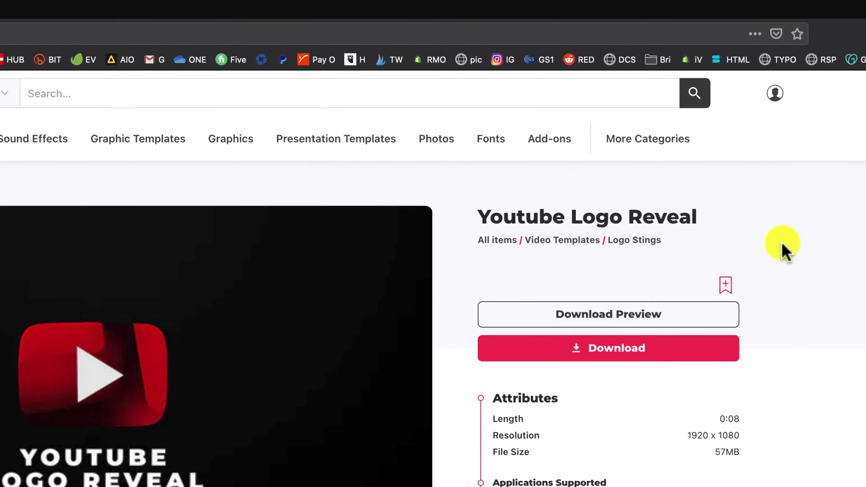
Step: Unzip the downloaded youtube-logo-reveal template and open Youtube Logo Reveal.prproj in Premiere Pro
click(862, 1)
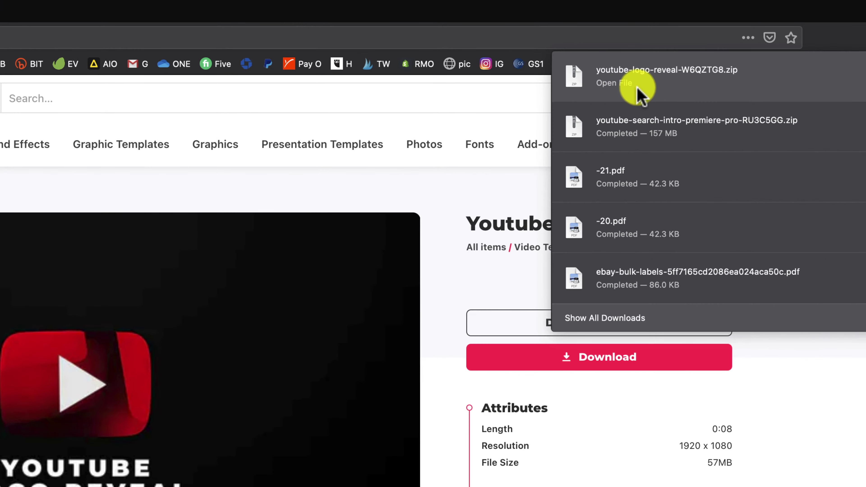
click(610, 84)
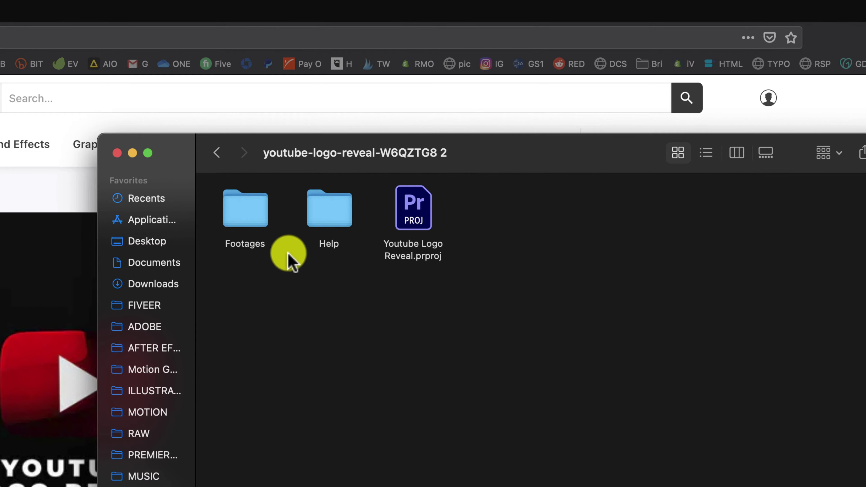
click(413, 252)
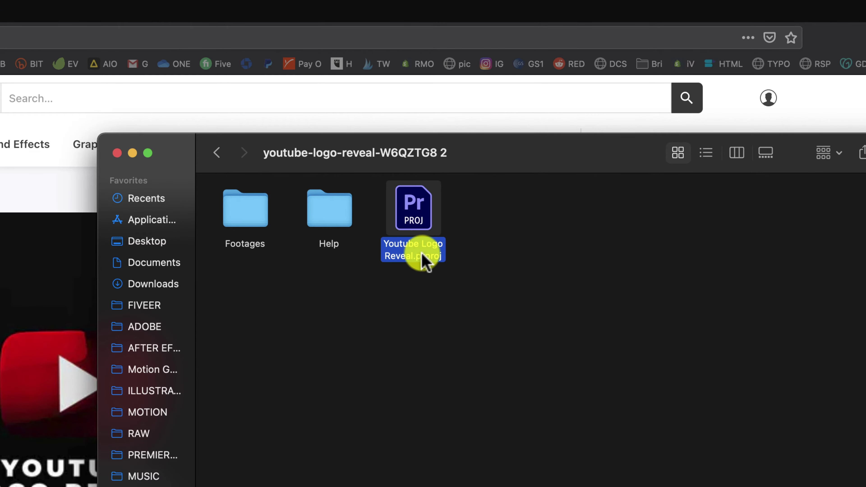
double_click(413, 206)
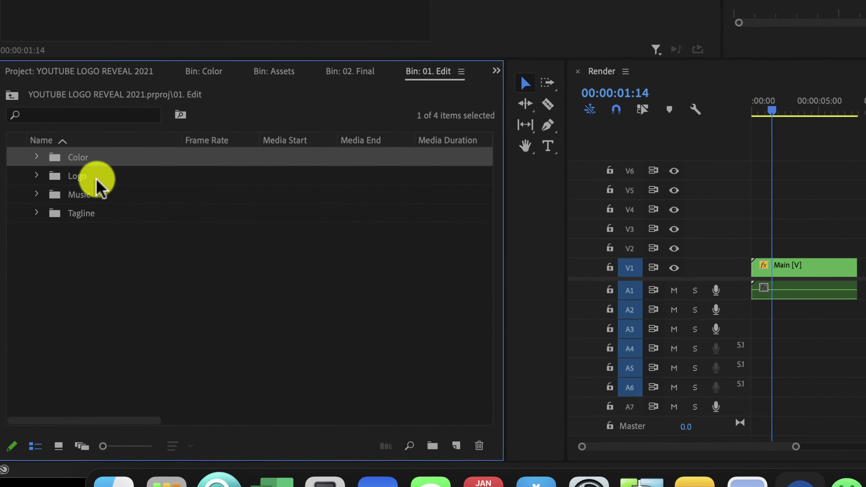
click(90, 171)
click(119, 204)
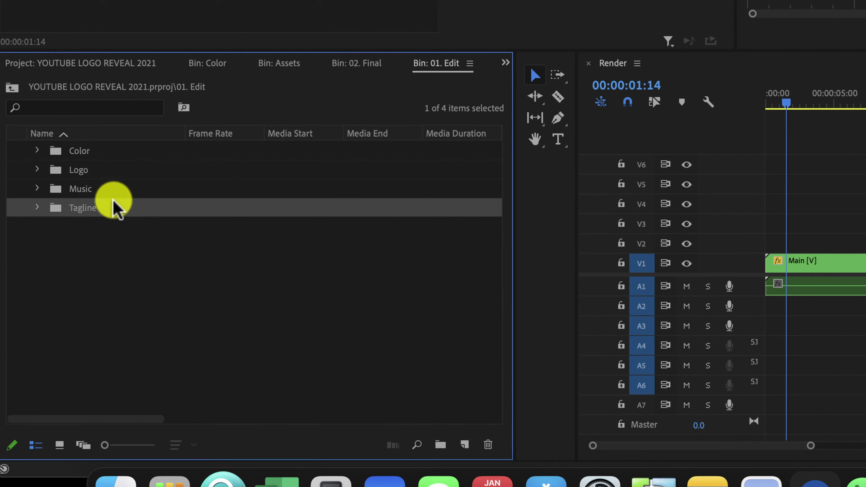
click(102, 190)
click(59, 444)
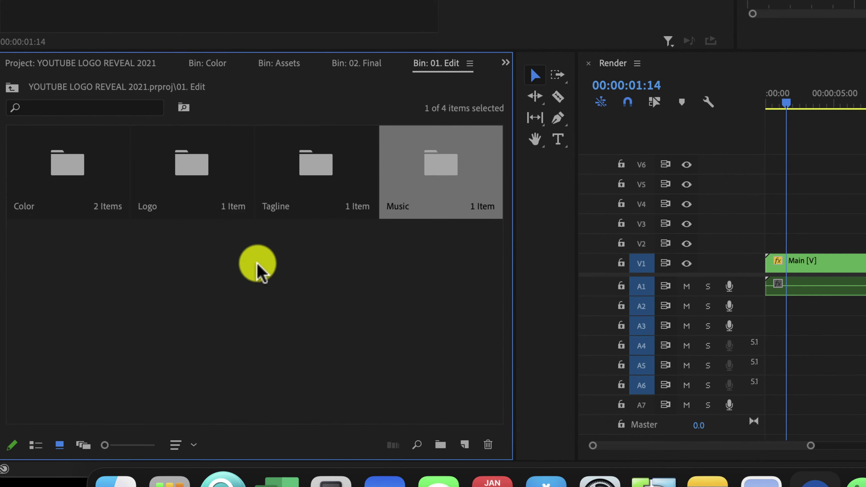
click(36, 445)
click(59, 445)
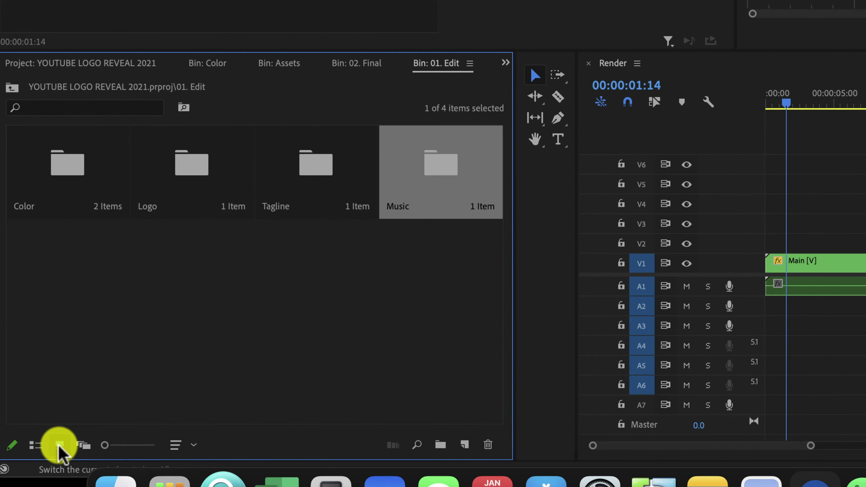
click(35, 444)
click(801, 103)
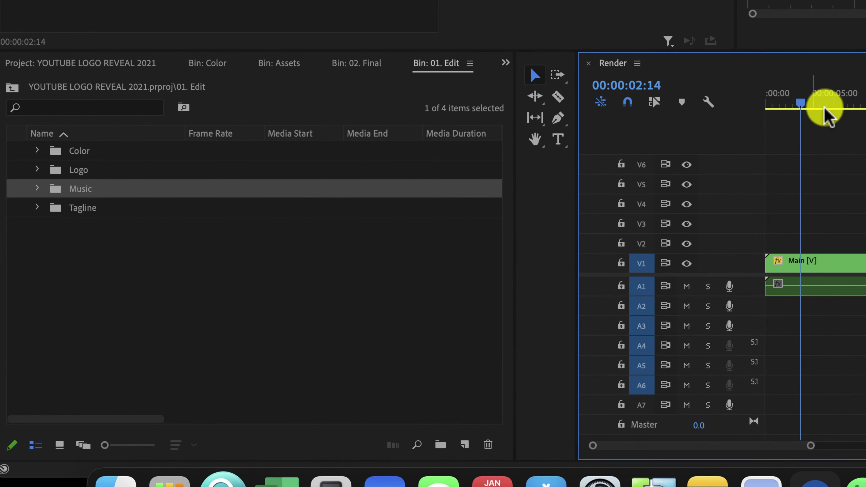
Step: Set the Render sequence's timebase to 29.97 frames/second in Sequence Settings
click(161, 34)
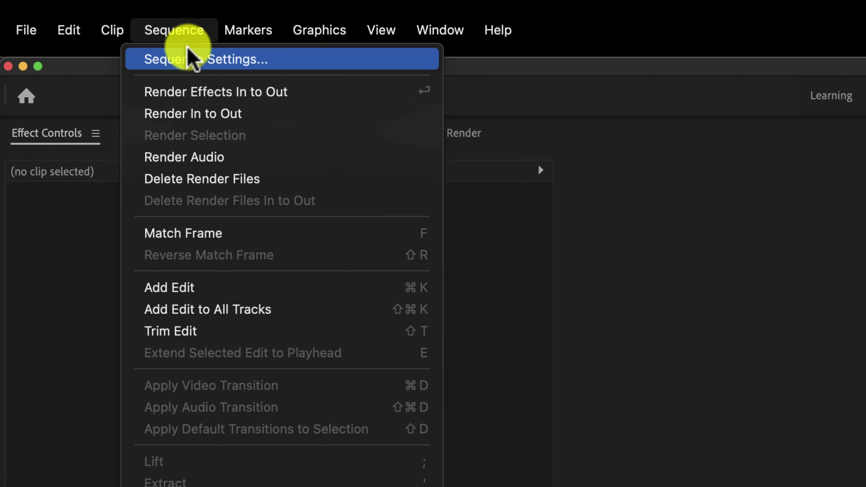
click(194, 60)
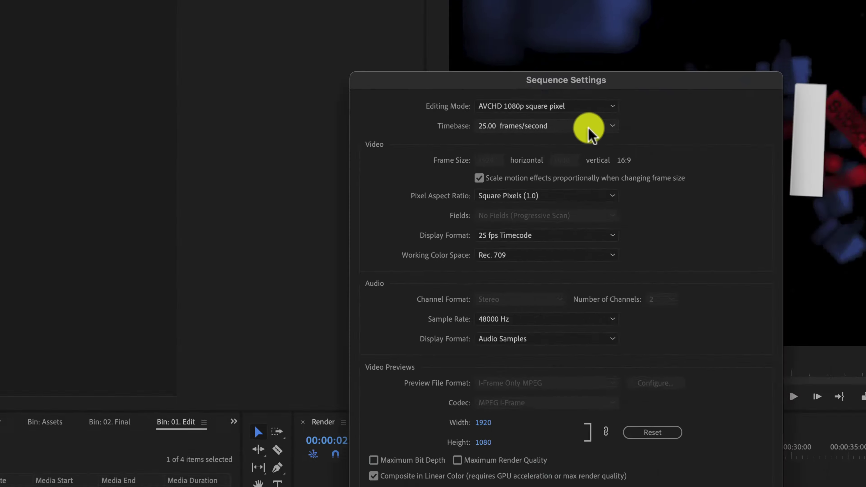
click(588, 127)
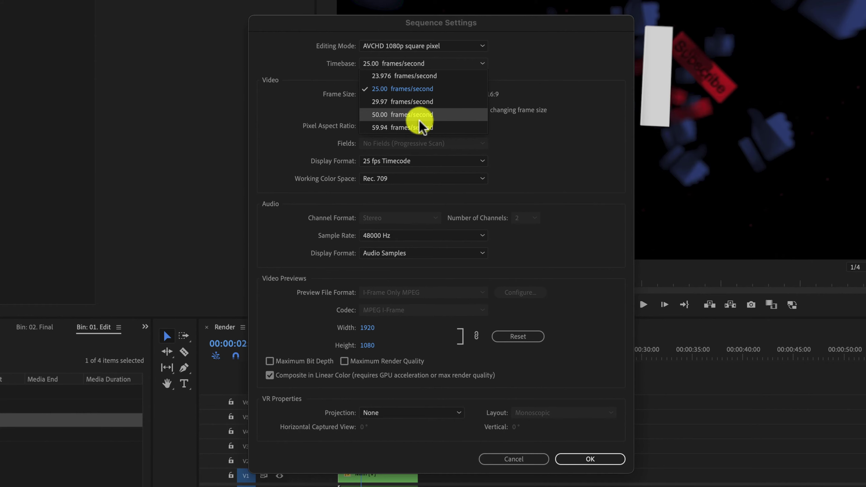
click(402, 106)
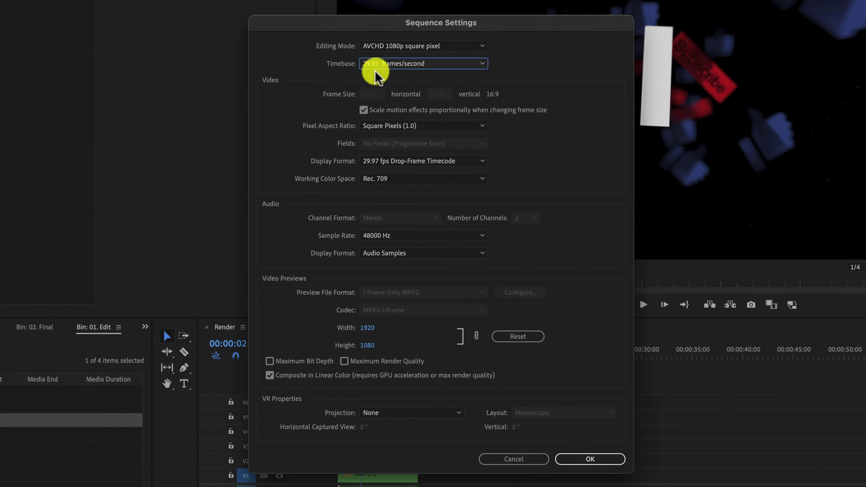
click(591, 460)
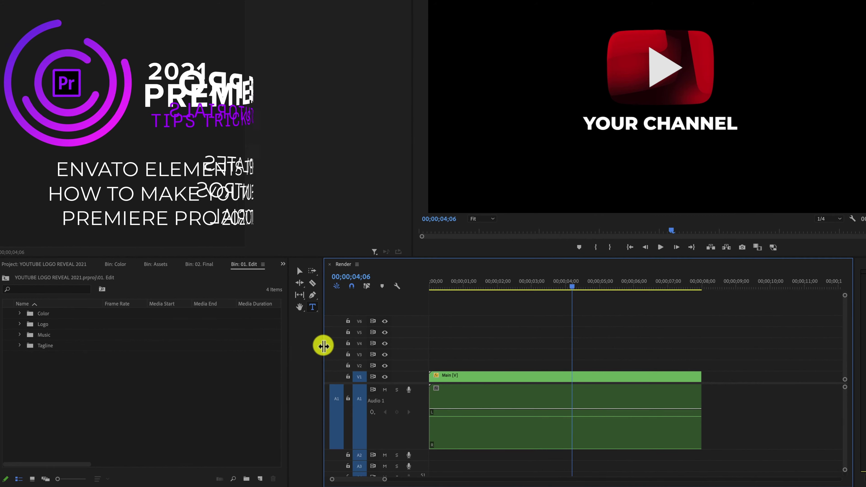
Step: Expand the Logo, Music and Tagline bins and open the Logo and Tagline sequences
click(19, 324)
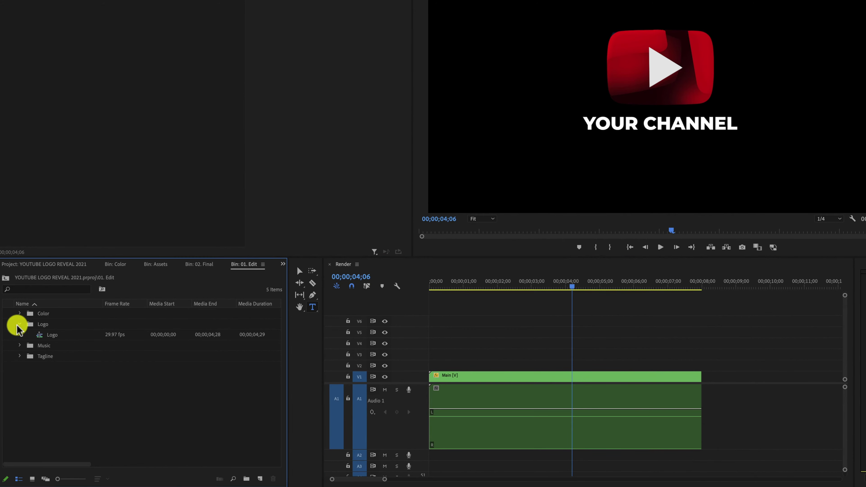
click(19, 345)
click(19, 367)
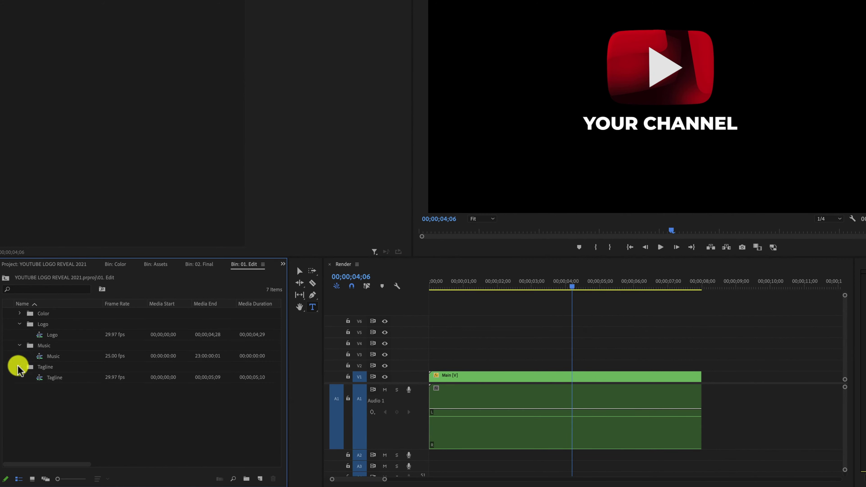
double_click(52, 334)
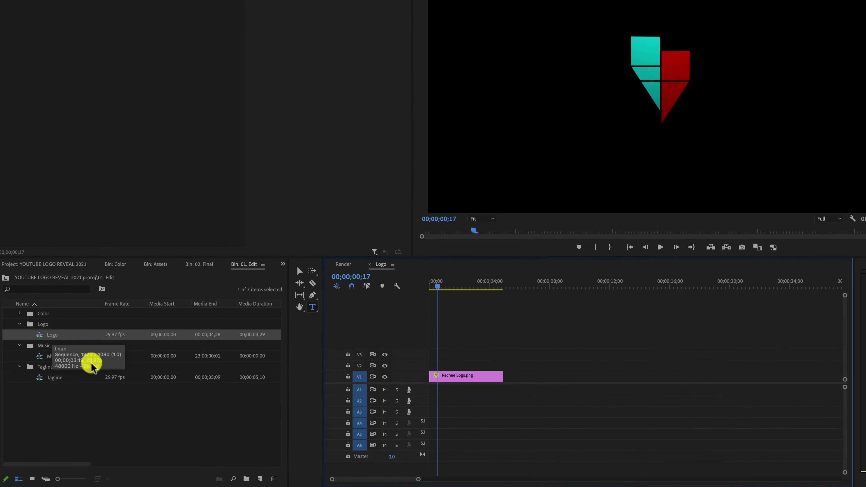
double_click(52, 377)
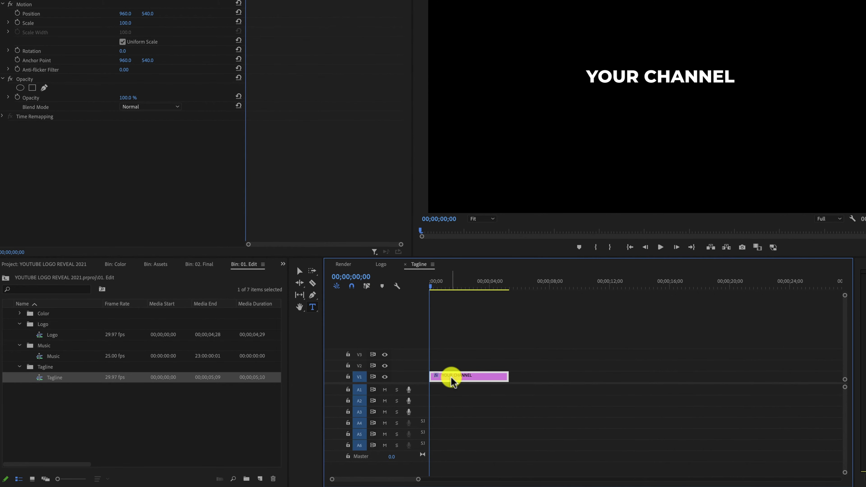
Step: Select the YOUR CHANNEL text in the Tagline sequence and start typing the creator's name
double_click(658, 76)
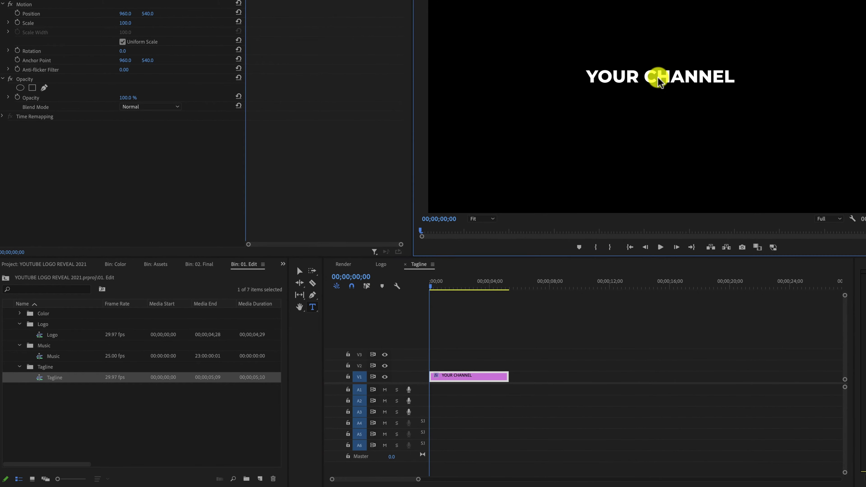
key(ctrl+a)
text(RYAN MAT)
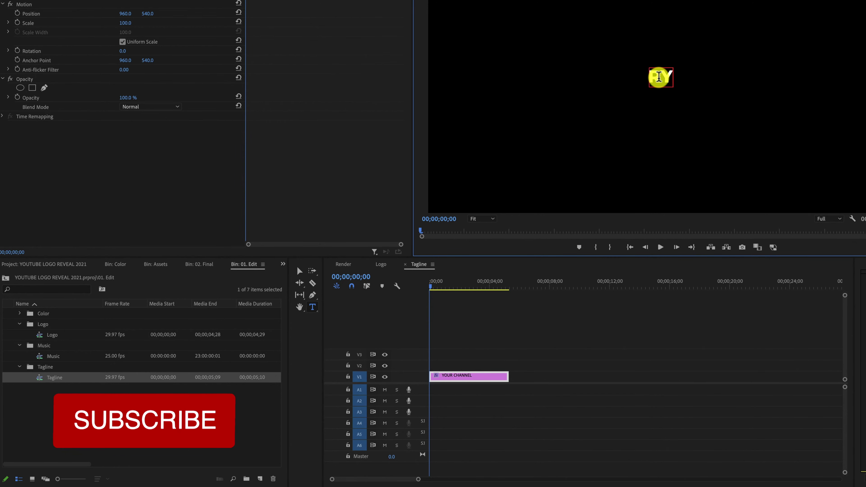
click(380, 264)
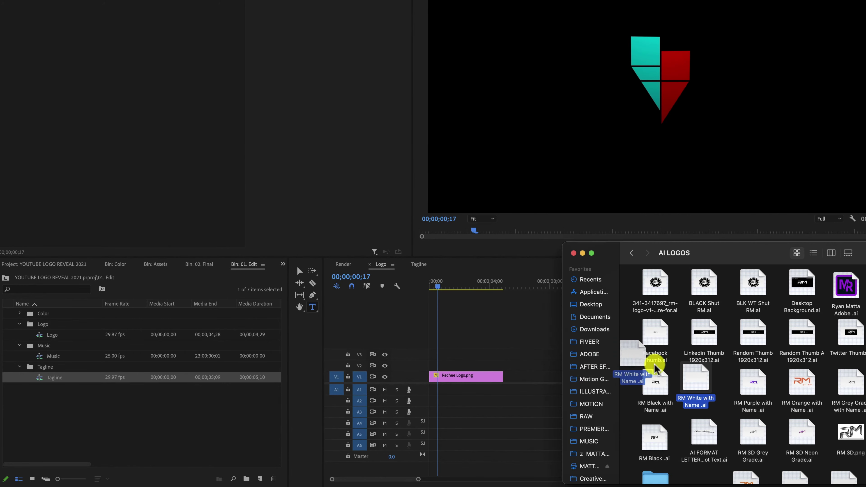
Step: Drag RM White with Name .ai onto track V2 of the Logo sequence
drag(655, 359, 434, 368)
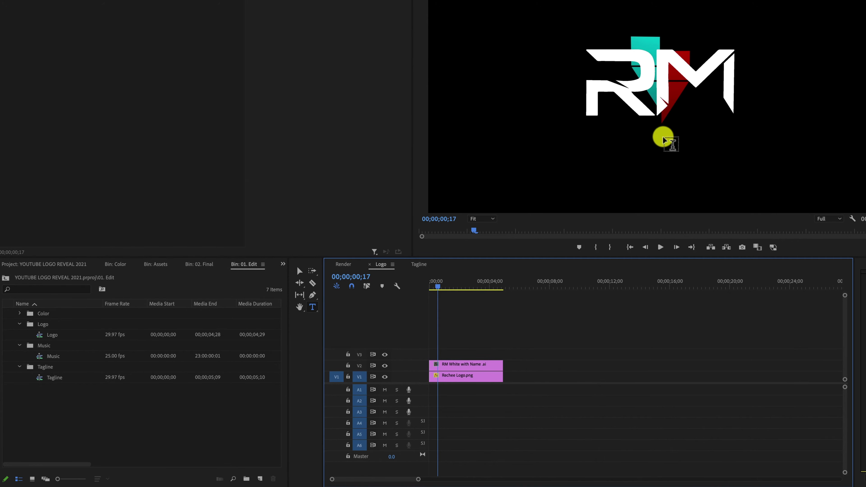
Step: Try scaling the RM logo clip to 168, then undo and remove it from the Logo sequence
click(666, 113)
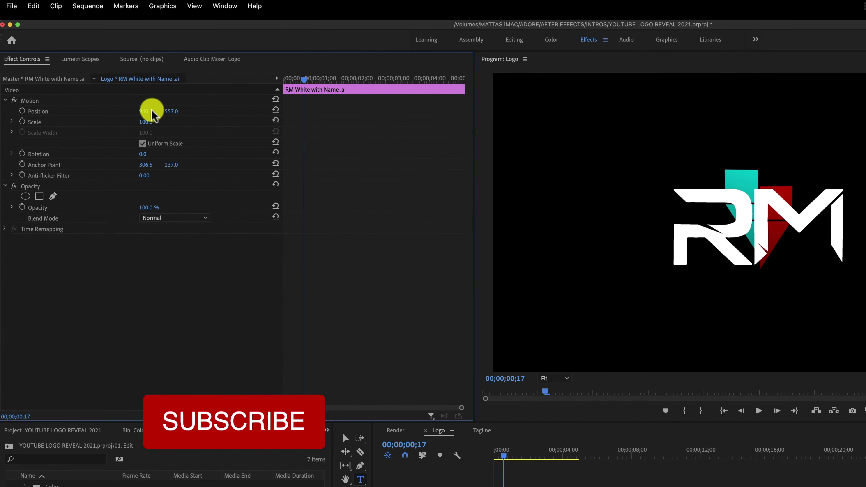
drag(143, 122, 212, 118)
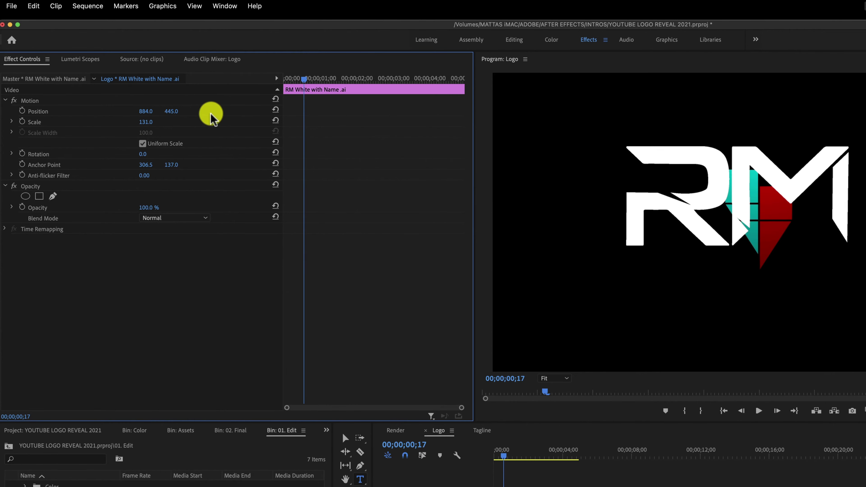
key(super+z)
key(super+z)
key(super+z)
key(super+z)
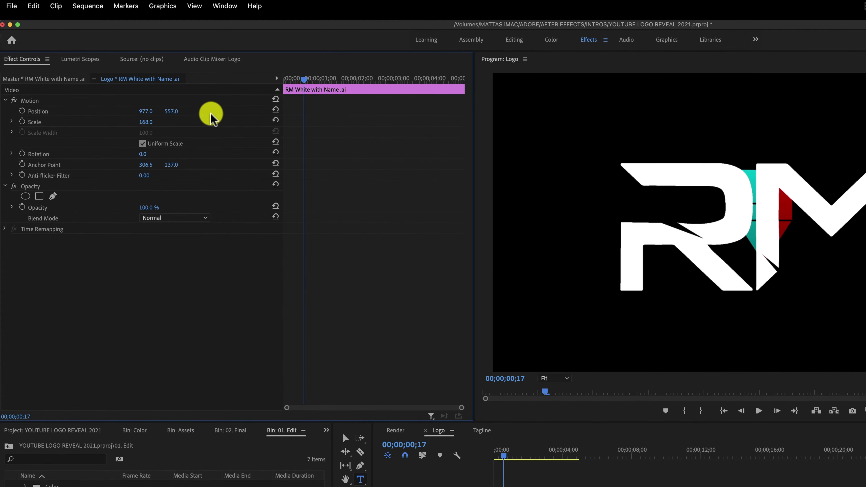
key(super+z)
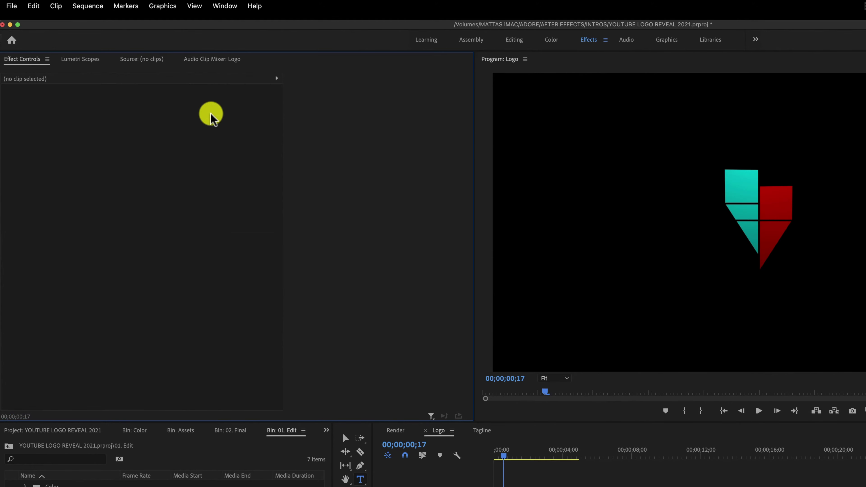
click(33, 6)
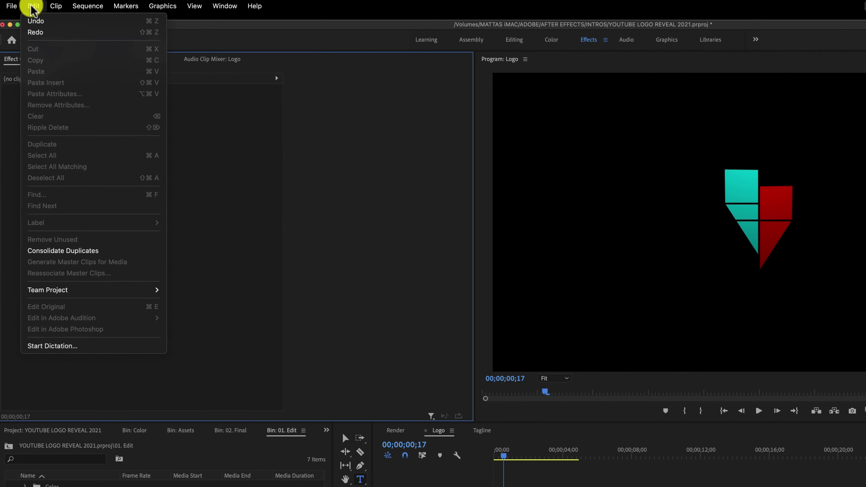
click(38, 32)
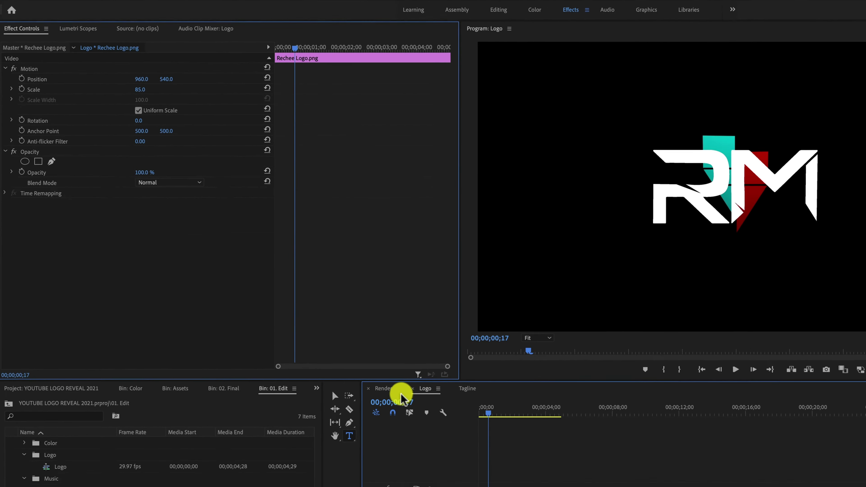
click(395, 429)
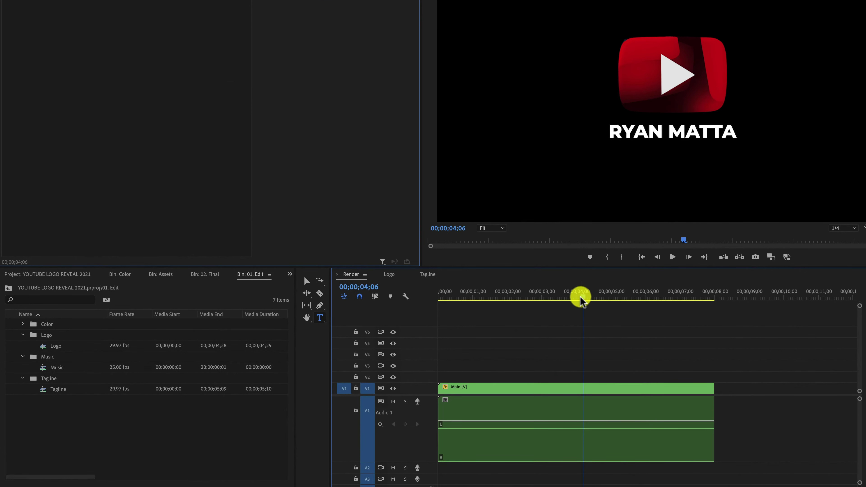
drag(581, 296, 613, 297)
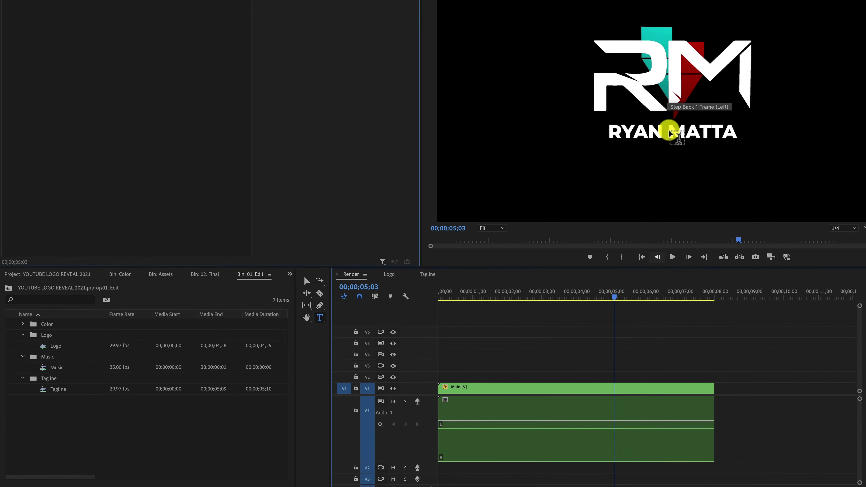
click(390, 274)
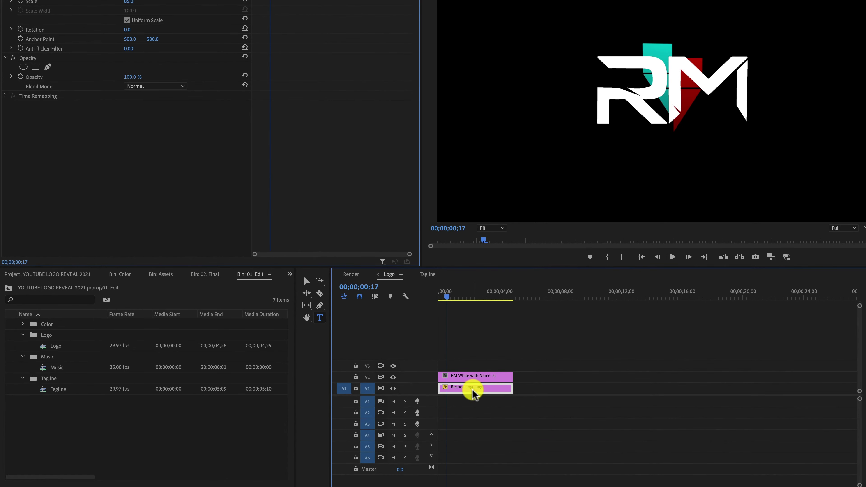
Step: Delete the Reche Logo.png layer, then delete the old A1 audio clip in the Render sequence
key(Delete)
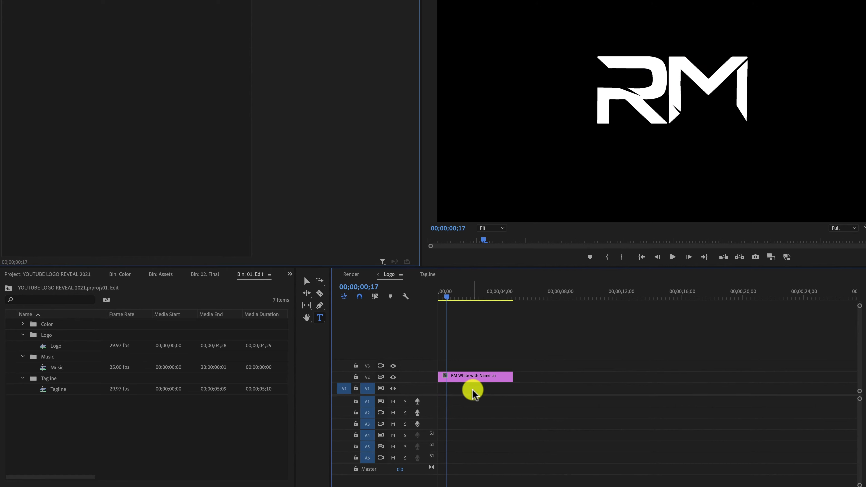
click(428, 276)
click(351, 274)
click(500, 426)
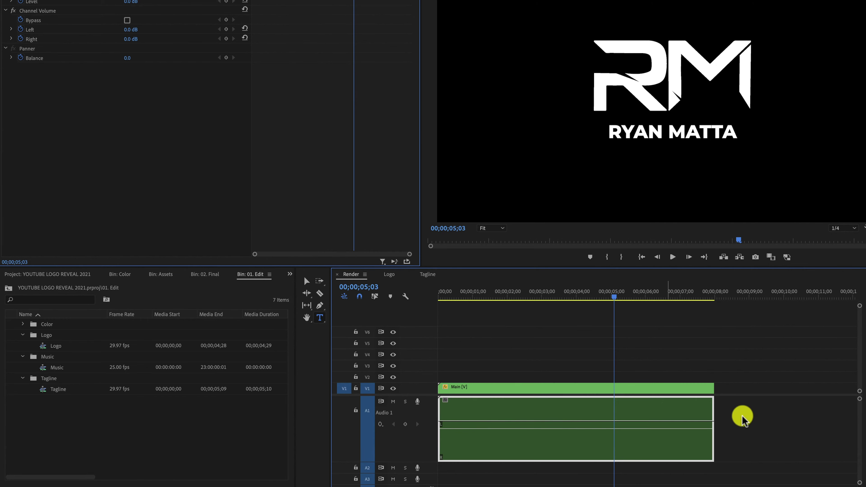
key(Delete)
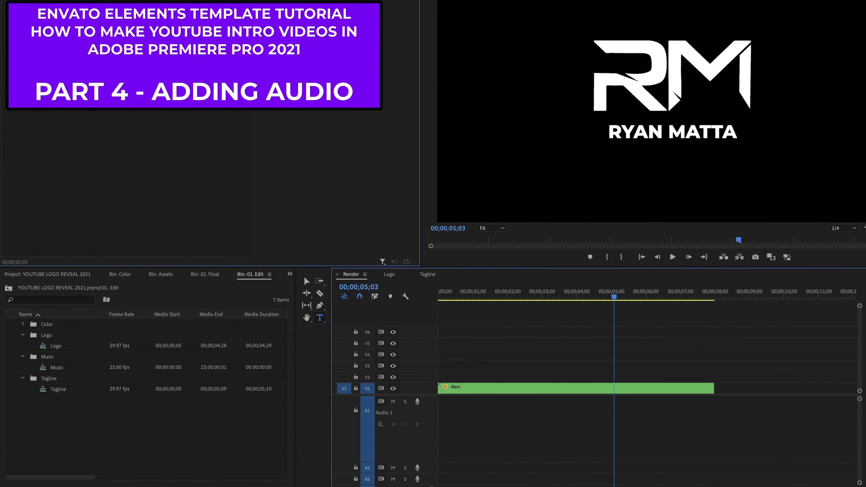
Step: Place the ES_Ruin My Night mp3 on audio track A1 of the Render sequence
drag(808, 307, 438, 442)
key(backslash)
click(607, 304)
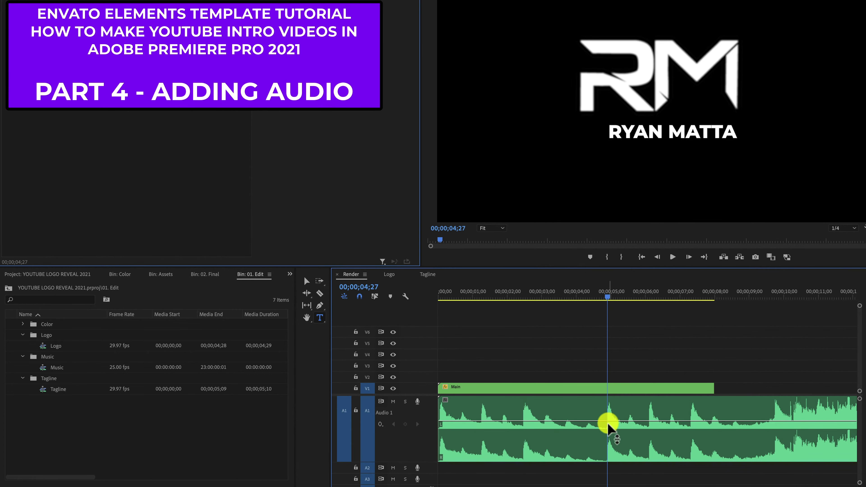
Step: Trim and slide the music to sync with the logo reveal, extending its head back to 00;00
drag(610, 296, 594, 296)
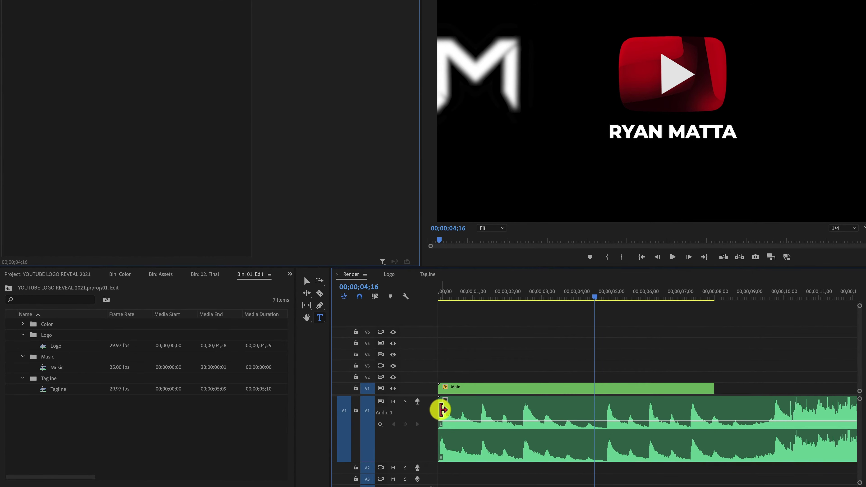
drag(439, 409, 489, 412)
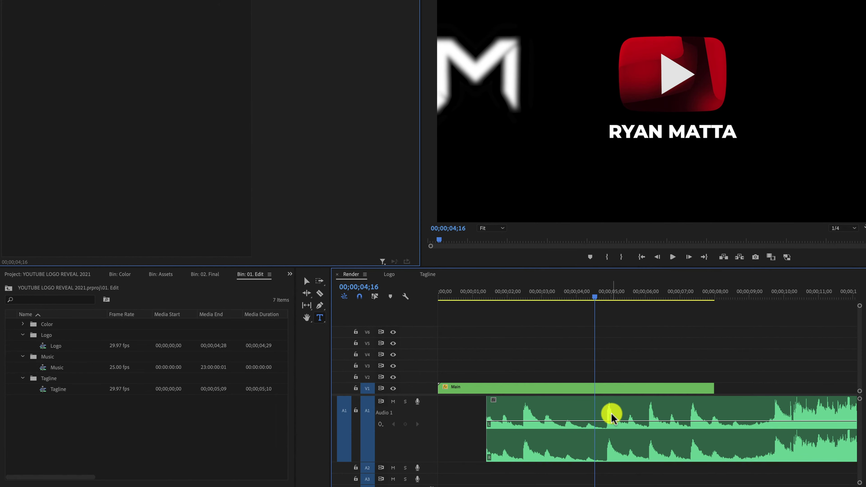
drag(609, 408, 597, 406)
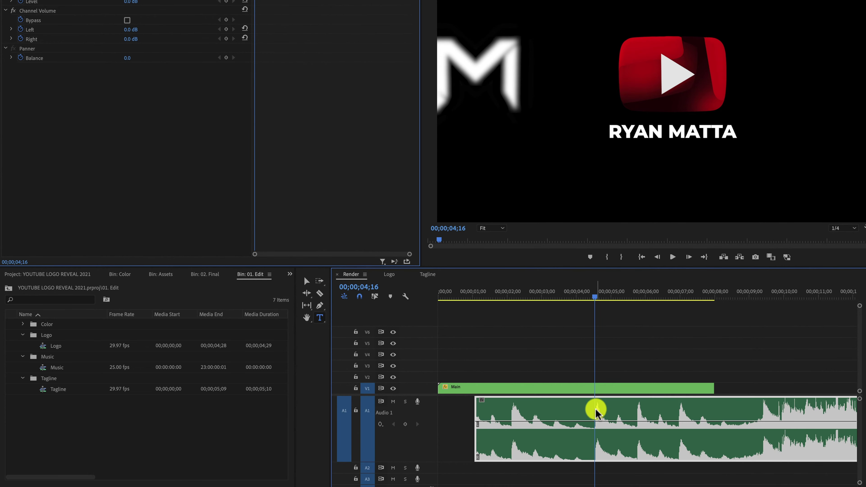
click(577, 299)
key(space)
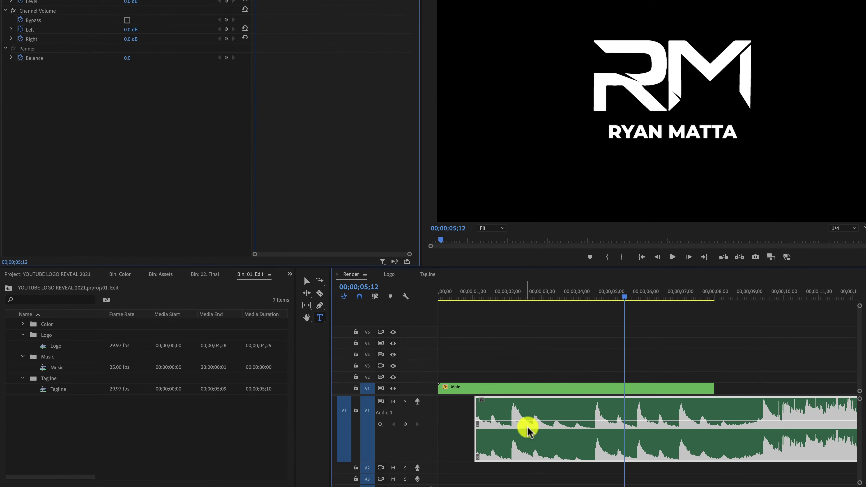
drag(476, 408, 439, 415)
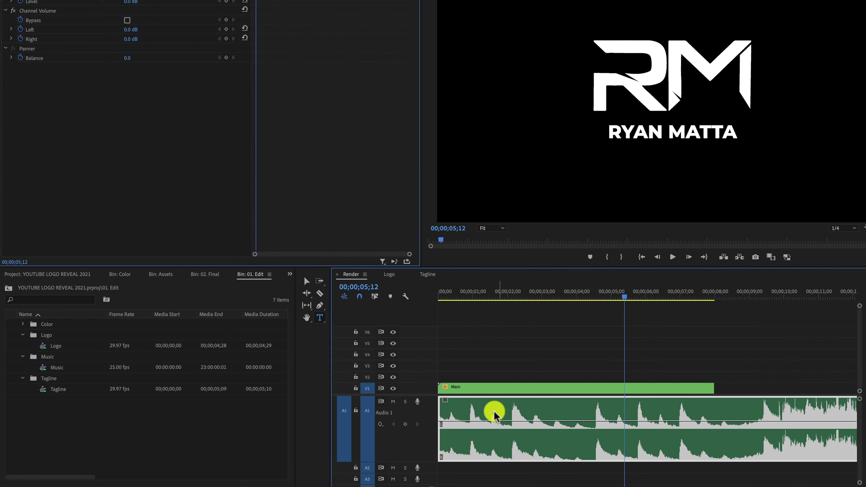
drag(715, 295, 712, 300)
Step: Cut the music at 00;00;08;00, delete the remainder, and keyframe a volume fade-out at the end
click(713, 300)
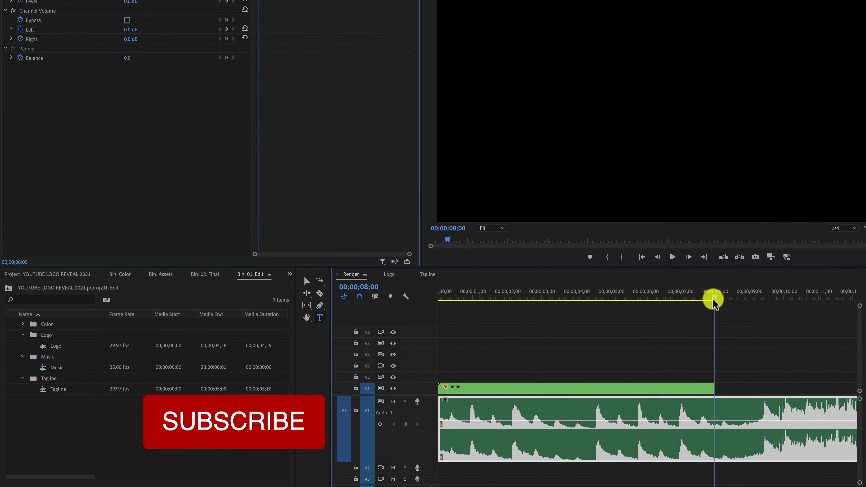
key(c)
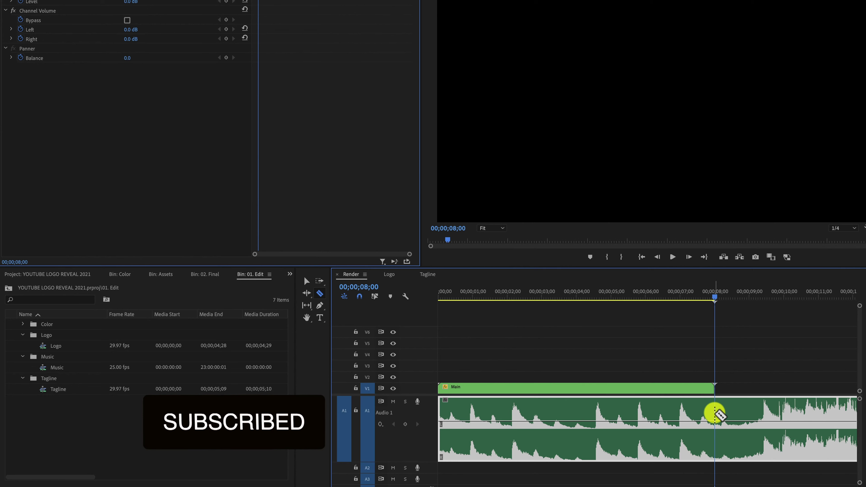
click(714, 412)
click(779, 414)
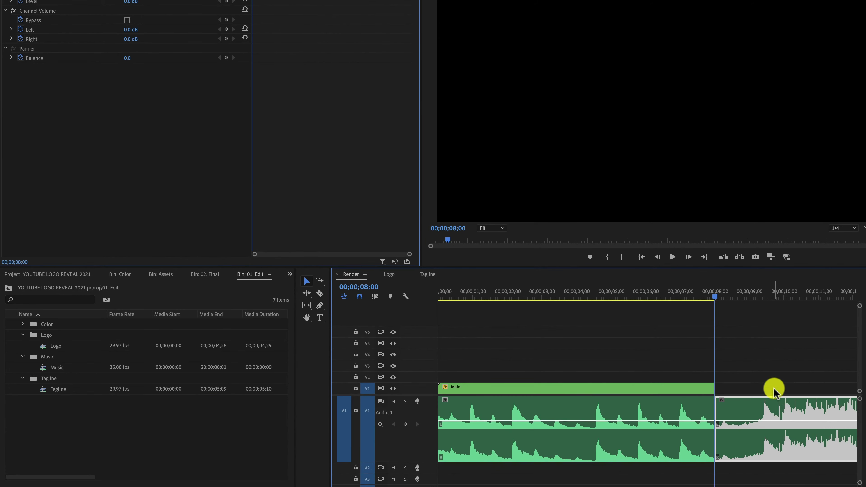
key(Delete)
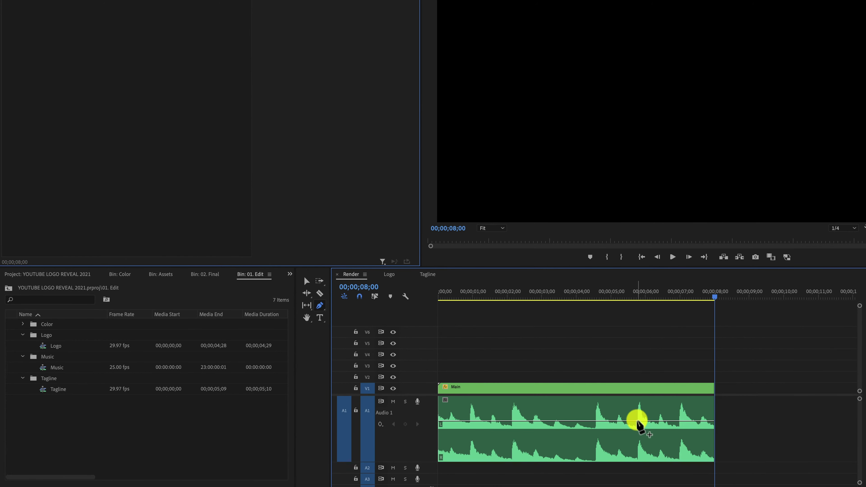
click(639, 421)
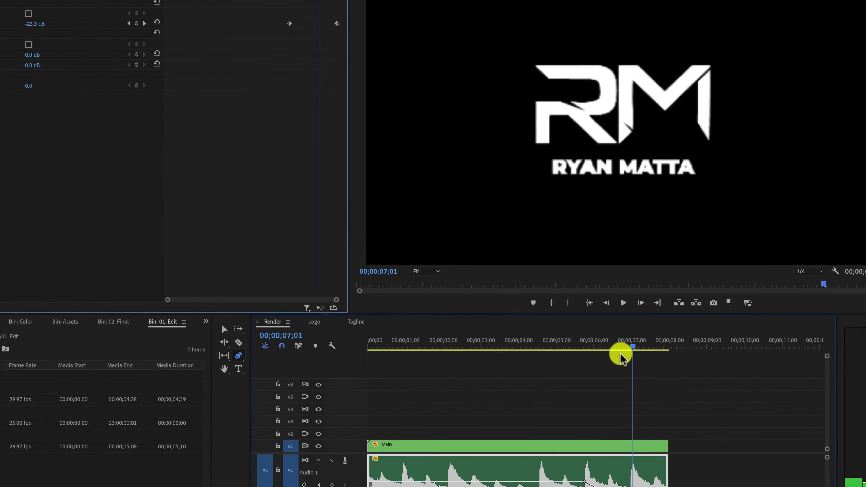
key(space)
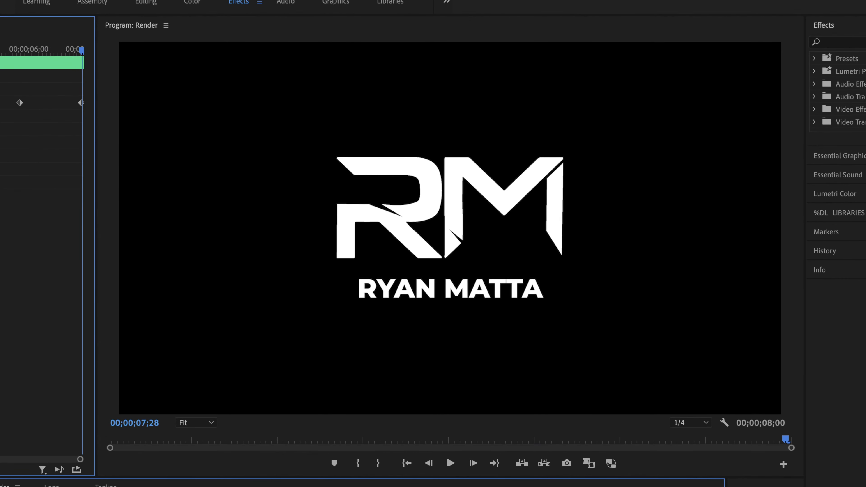
Step: Set up an H.264 media export with a 50 Mbps target bitrate and choose the output file
click(20, 8)
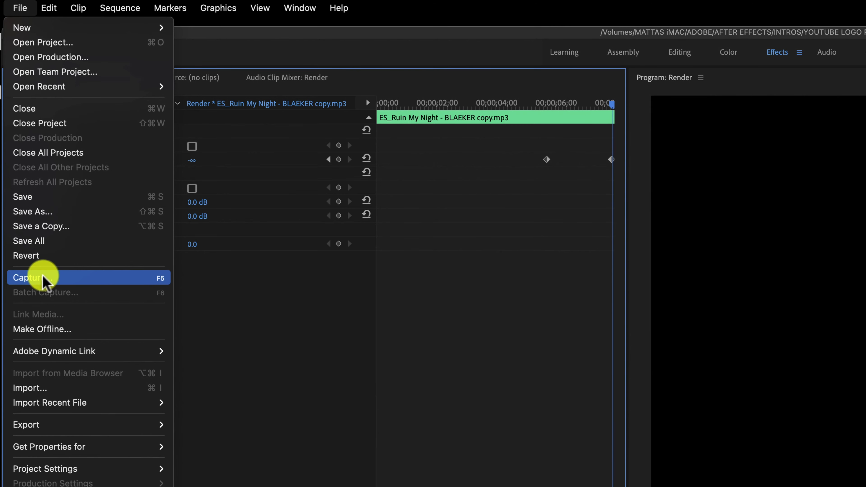
mouse_move(99, 426)
click(204, 423)
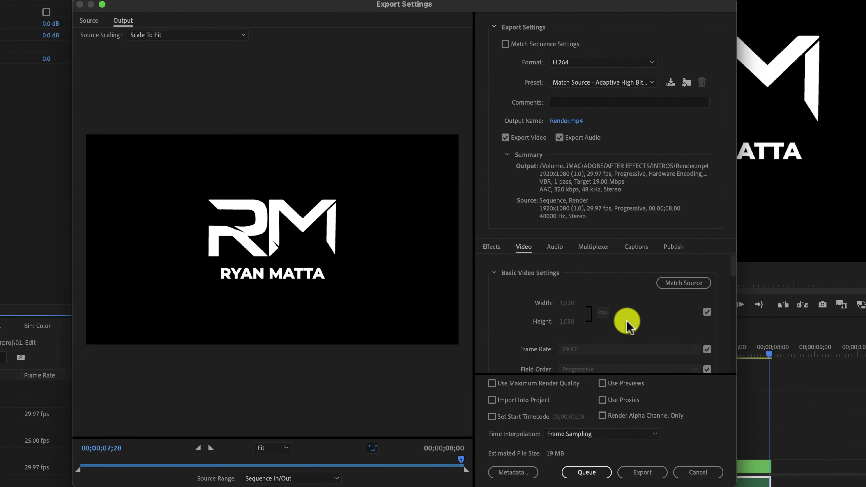
scroll(621, 322, down, 5)
scroll(621, 328, down, 1)
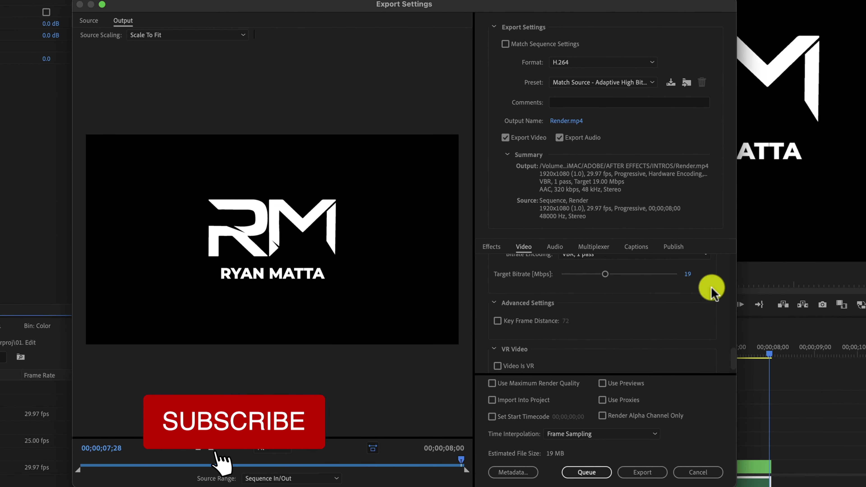
click(687, 274)
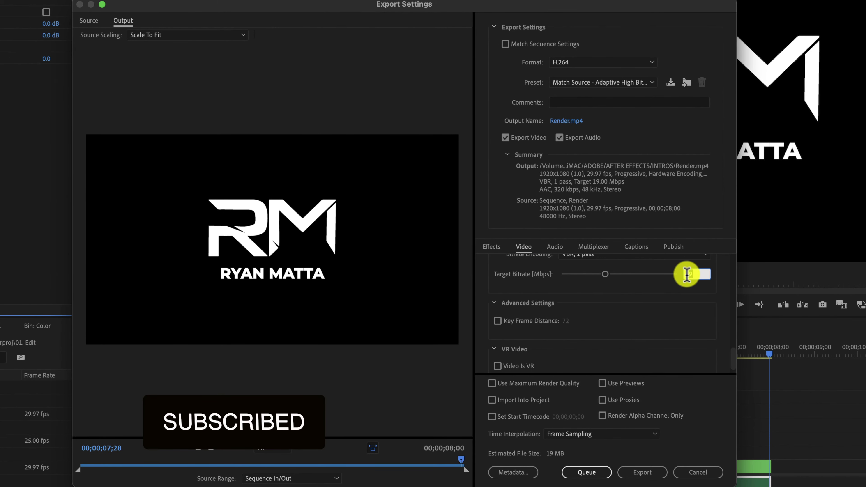
text(50)
key(Return)
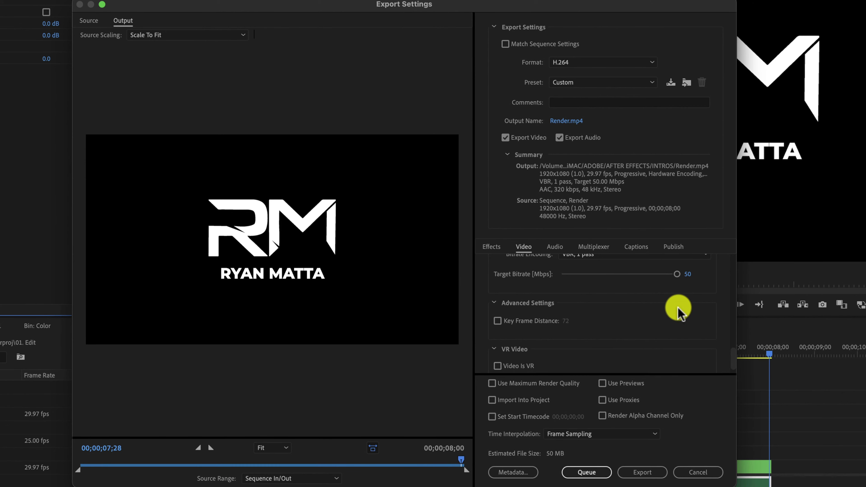
click(566, 121)
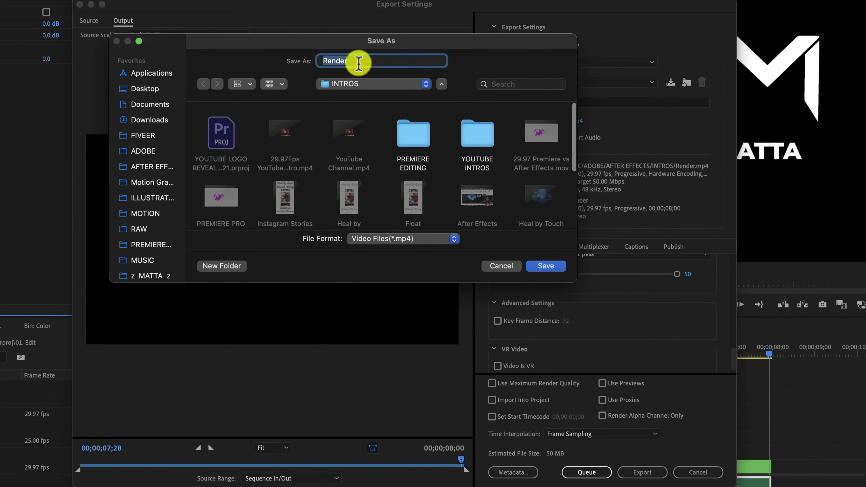
Step: Complete the output name as 'YouTube Intro Logo Reveal 29.97' and save it in INTROS
text(7)
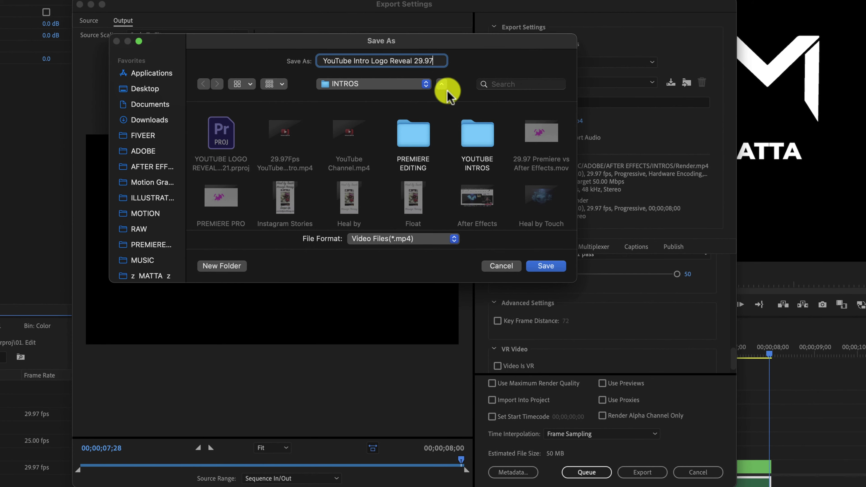
click(546, 266)
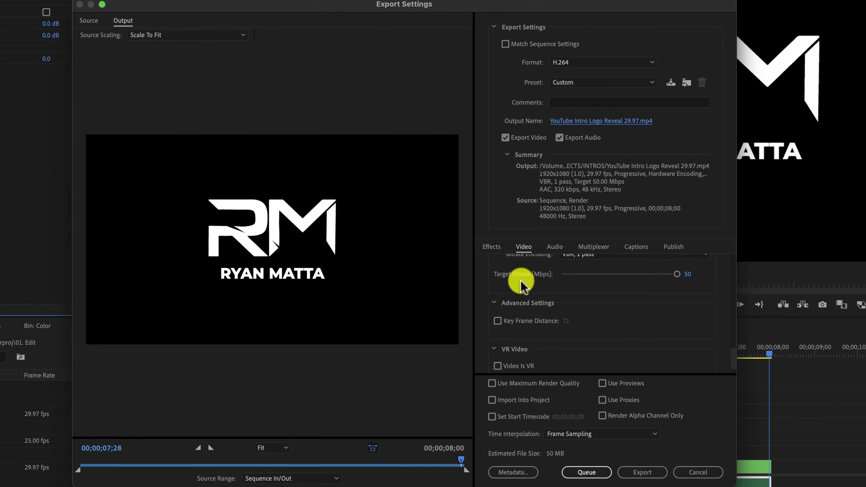
Step: Start encoding the Render sequence to the H.264 MP4 file
click(643, 471)
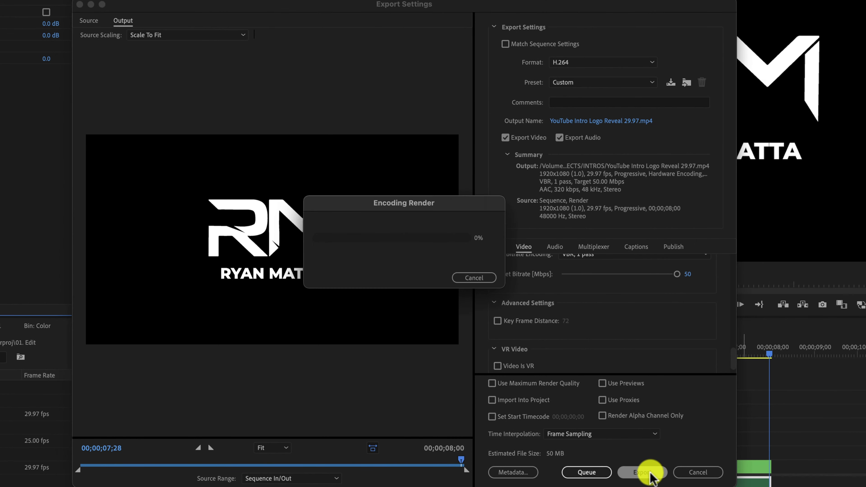